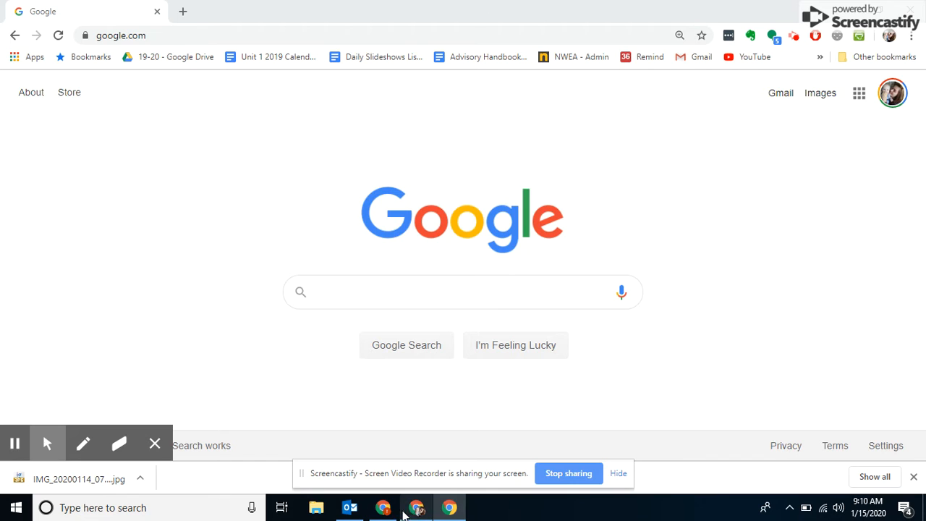
- Switch to the Google Classroom window and open the 9th Grade Learning Journal Template attached to the STEAM Learning Journal assignment
click(383, 507)
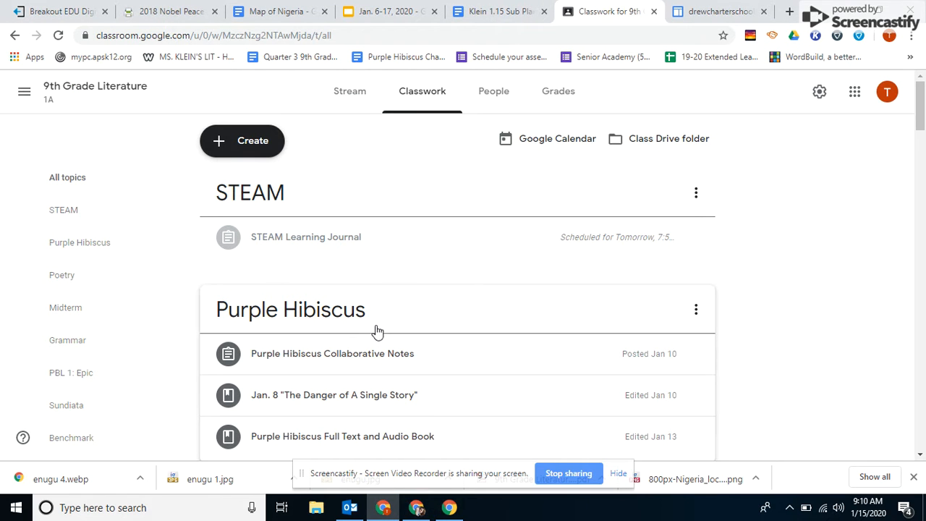
click(405, 101)
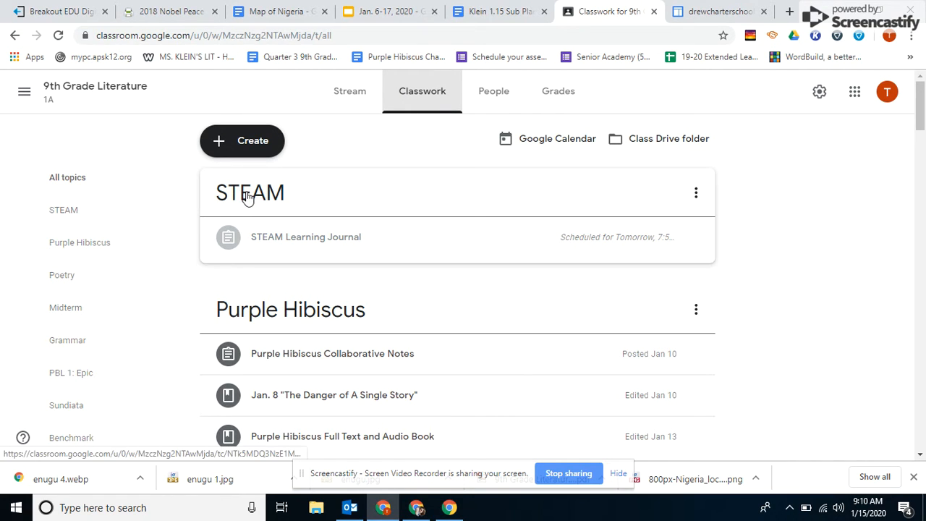
click(286, 246)
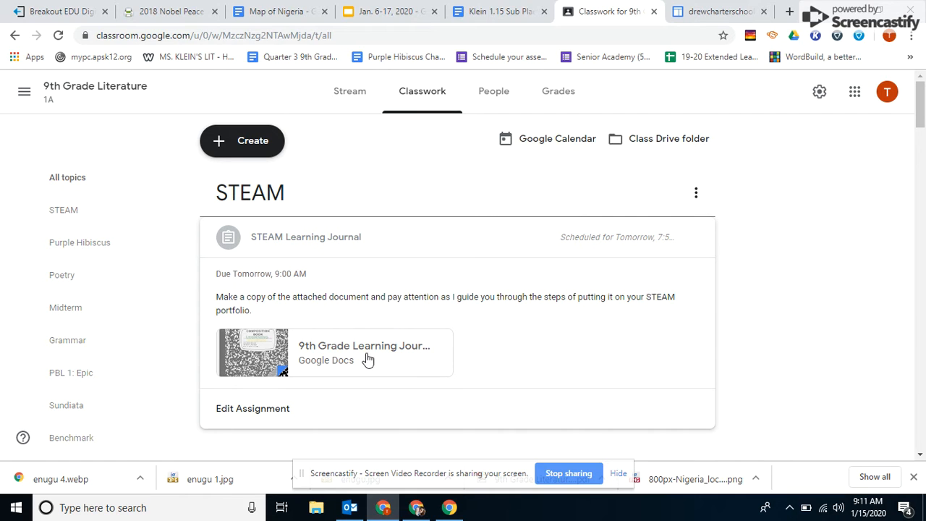
click(328, 359)
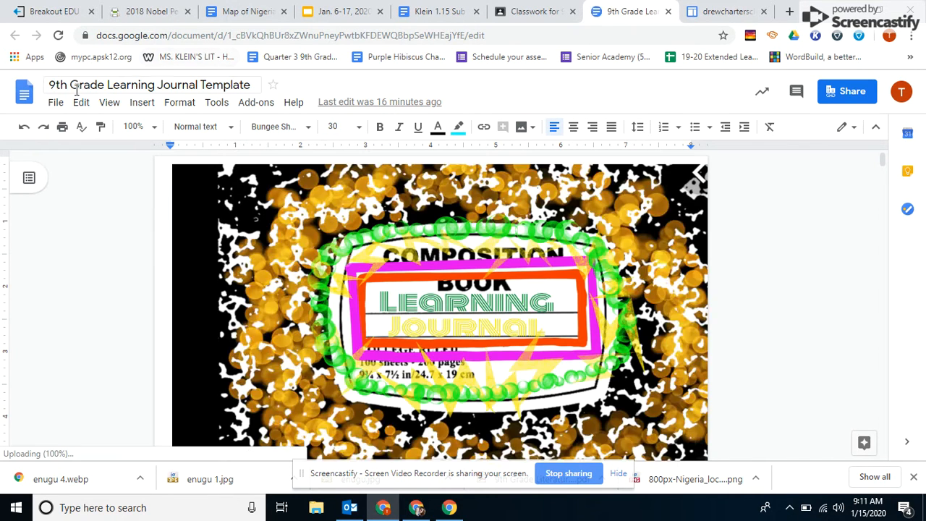
- Copy the template document to My Drive, naming it with the student's full name followed by "9th Grade Learning Journal"
click(56, 103)
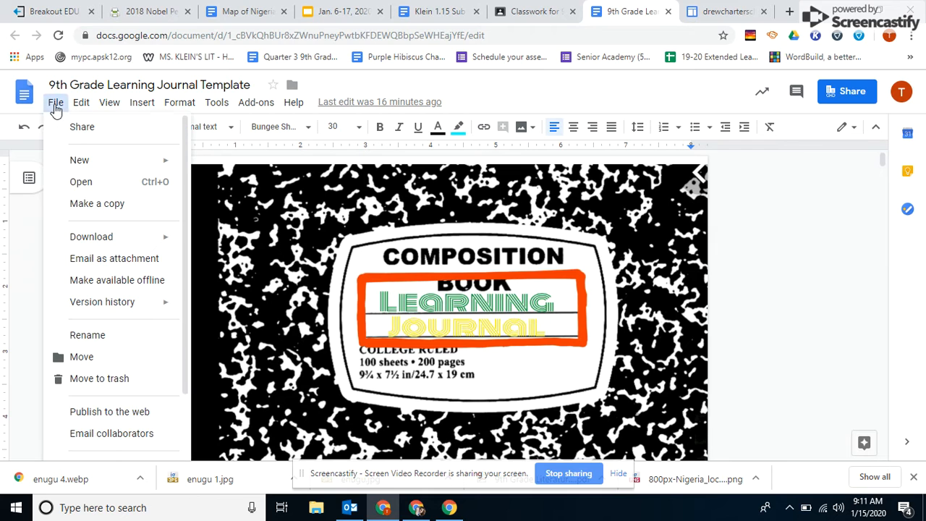
click(83, 207)
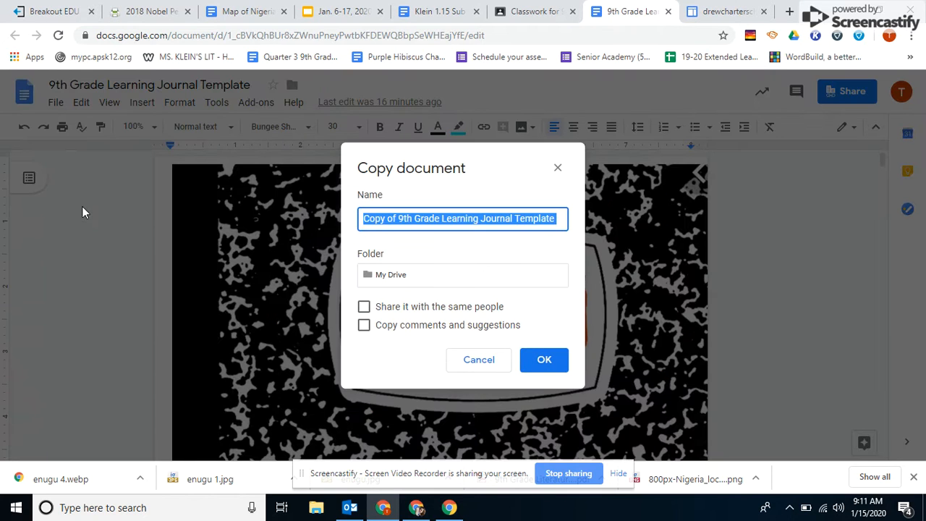
click(394, 218)
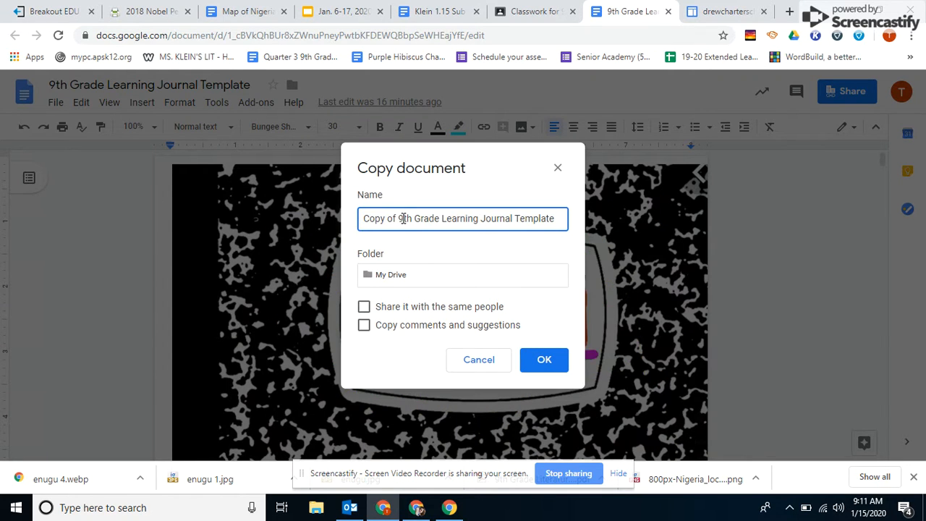
drag(397, 218, 362, 216)
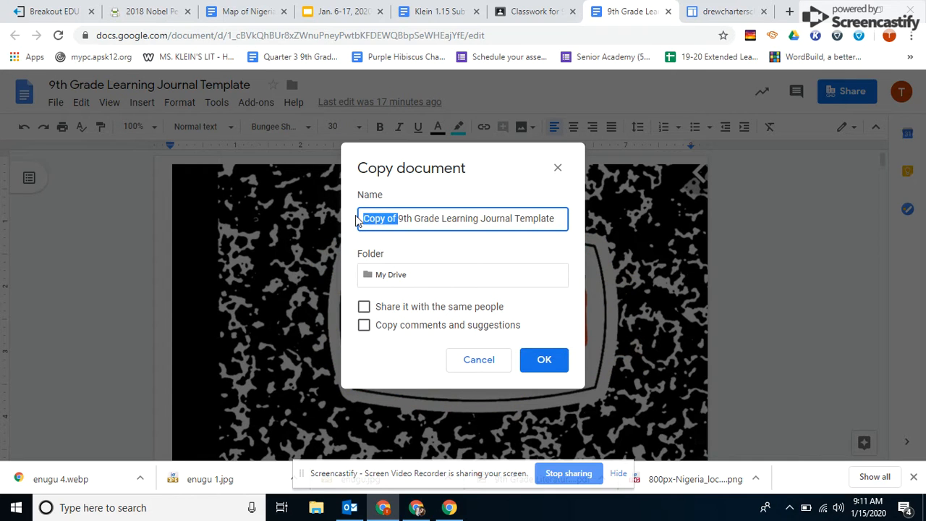
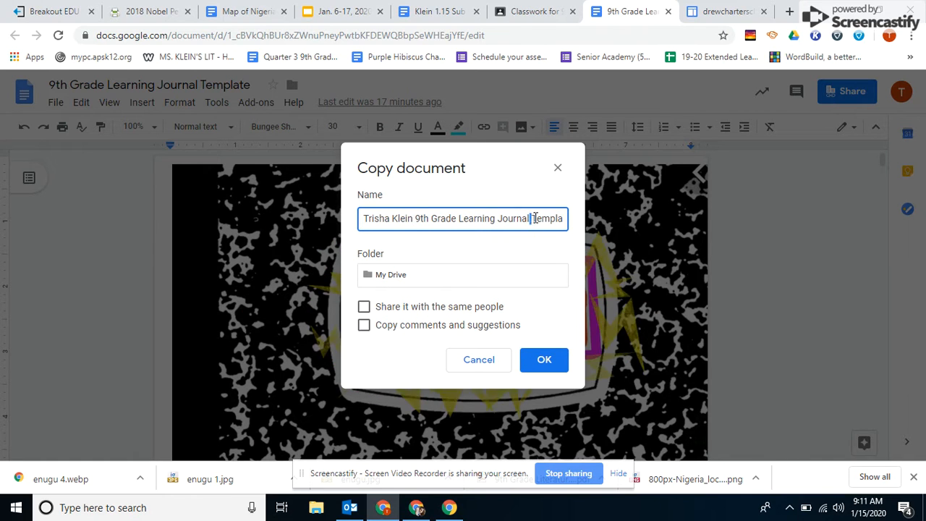
drag(533, 219, 579, 224)
key(BackSpace)
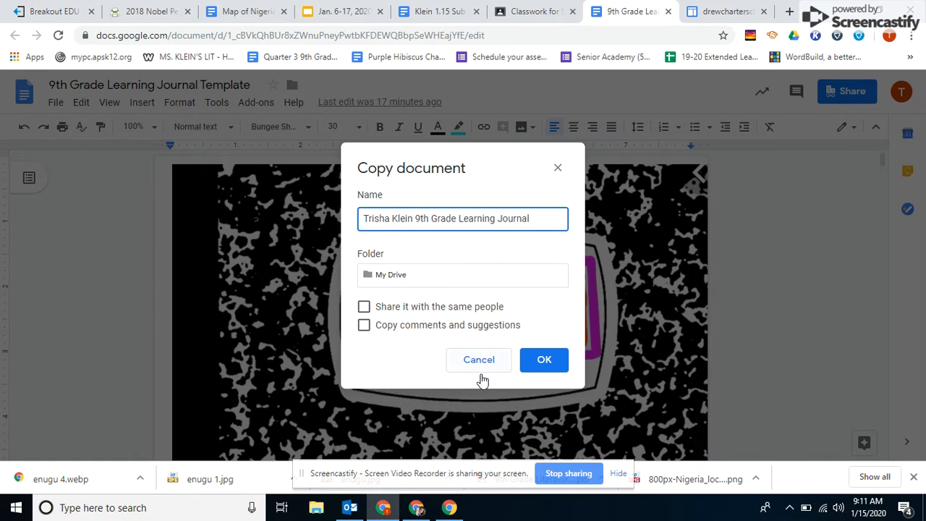
click(545, 362)
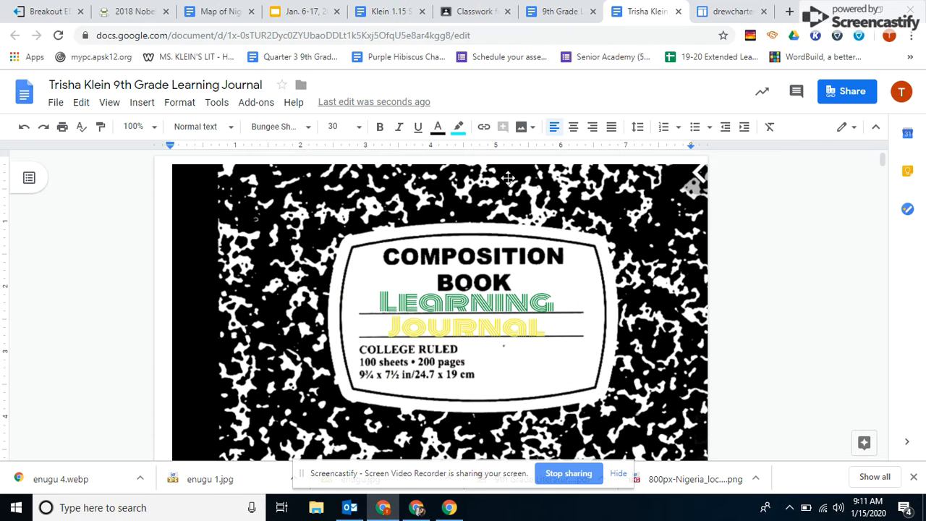
- Go from classic Google Sites to new Google Sites and open the teacher's own portfolio site for editing
click(722, 13)
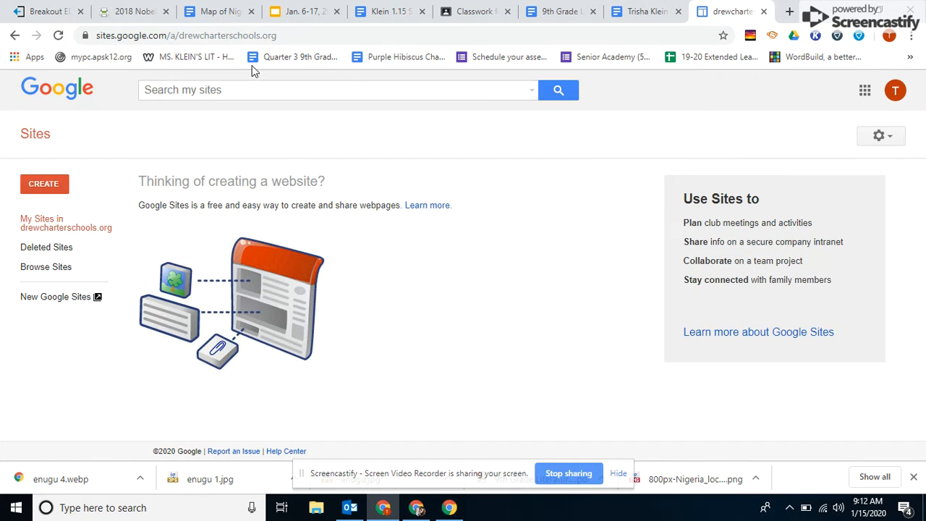
click(280, 37)
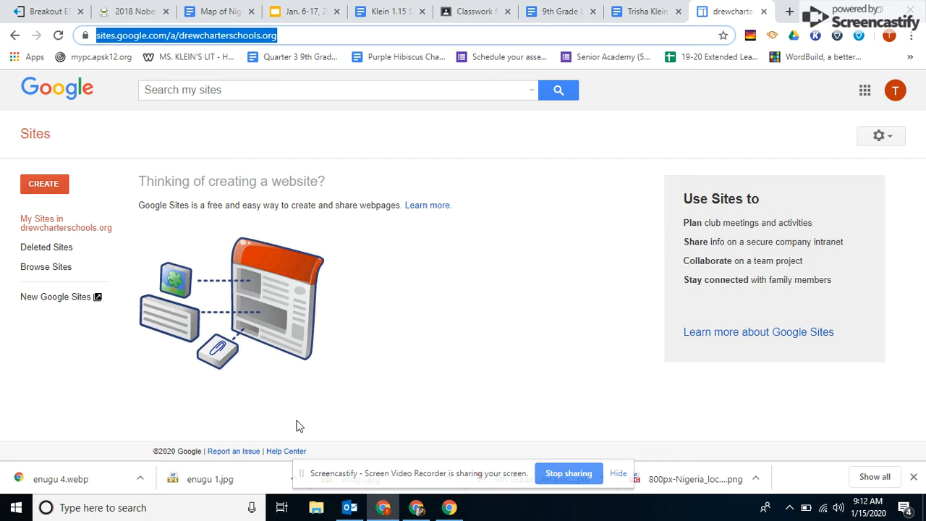
click(58, 297)
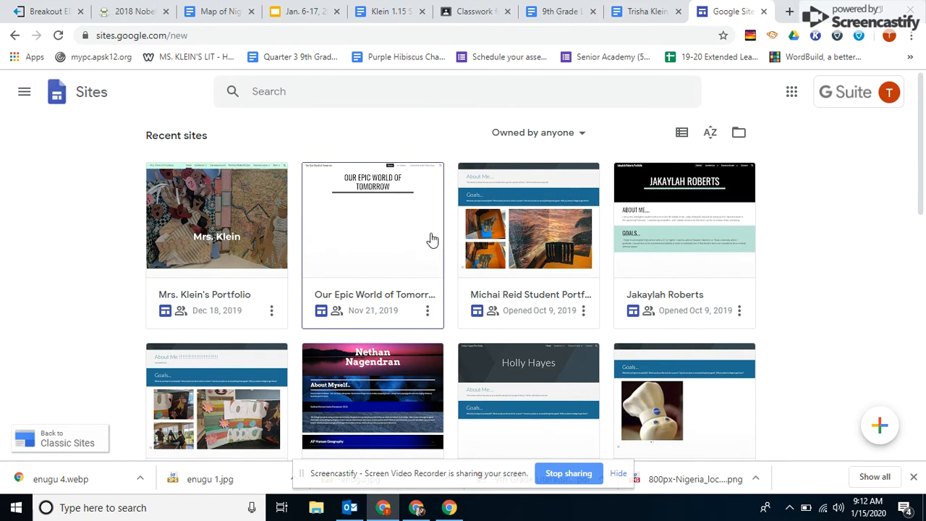
click(194, 246)
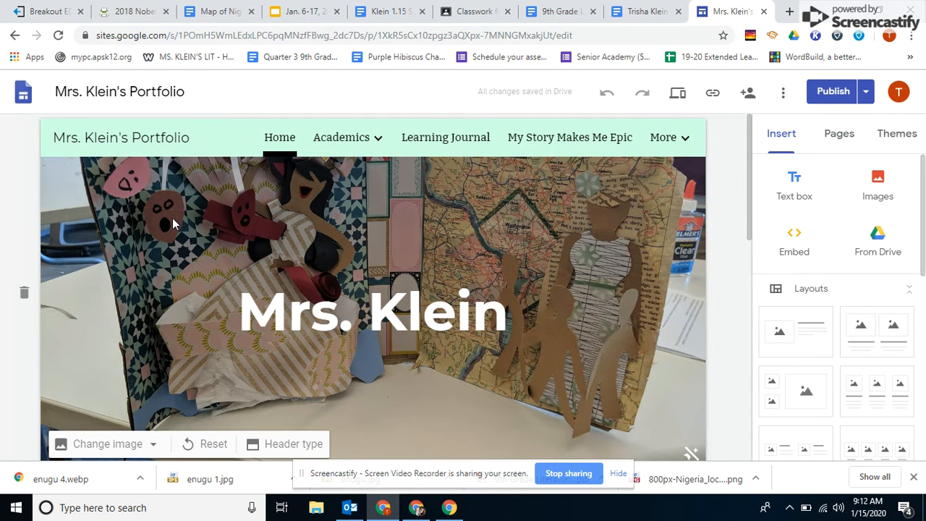
click(642, 13)
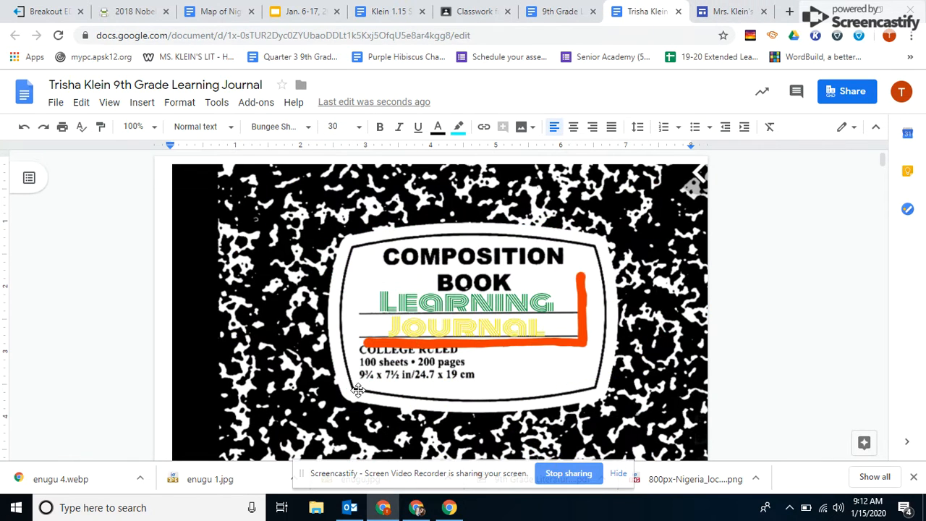
click(416, 508)
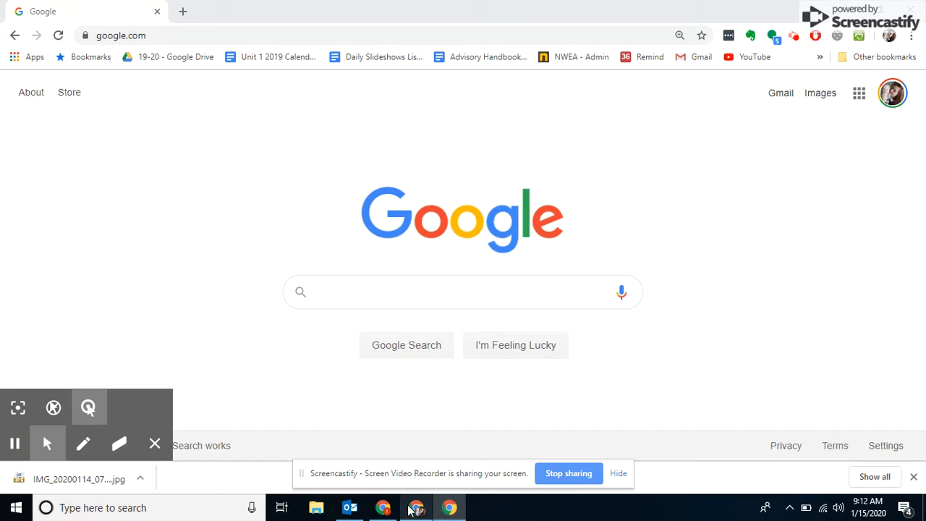
click(383, 507)
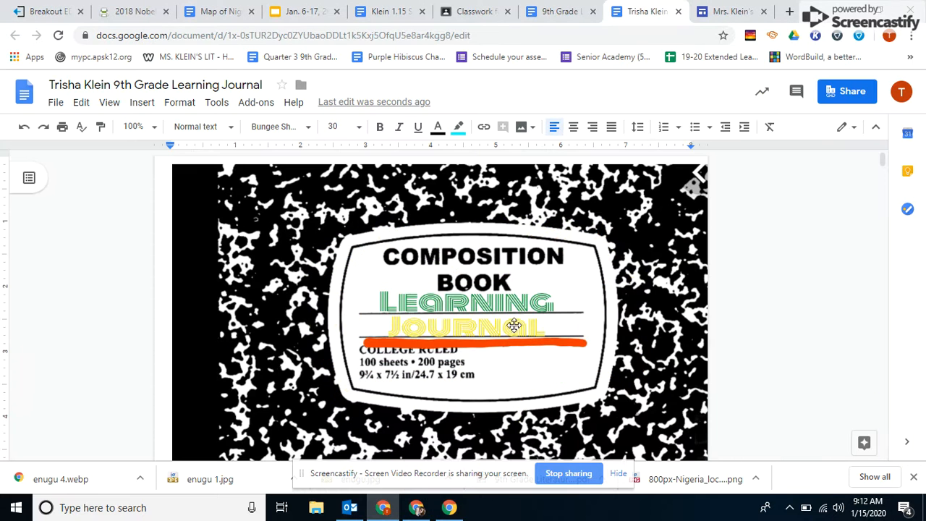
click(717, 13)
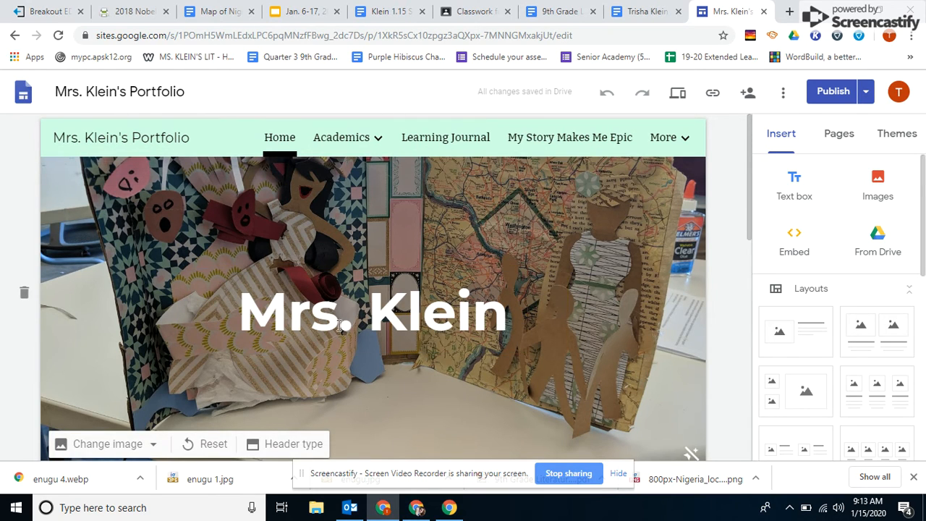
- Add a new page named "Learning Journal" to the portfolio site and place it directly after Academics in the page order
click(847, 144)
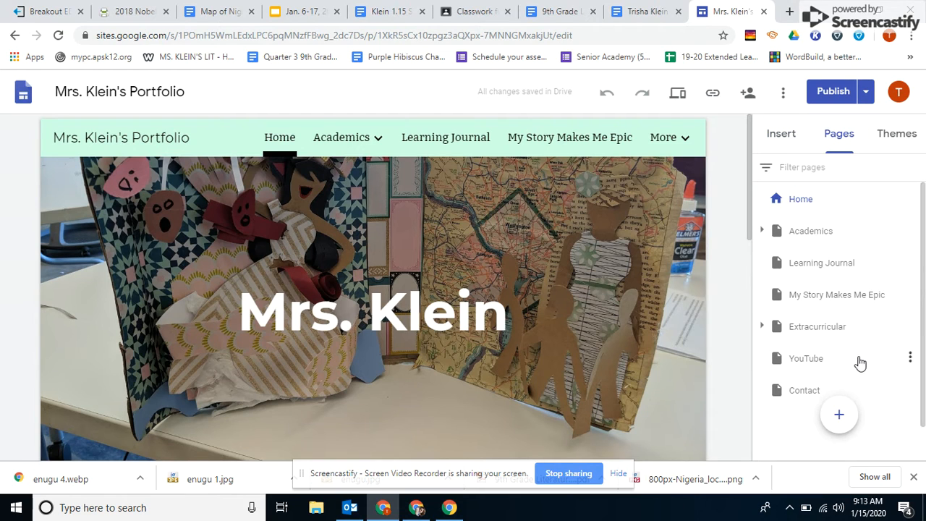
mouse_move(840, 414)
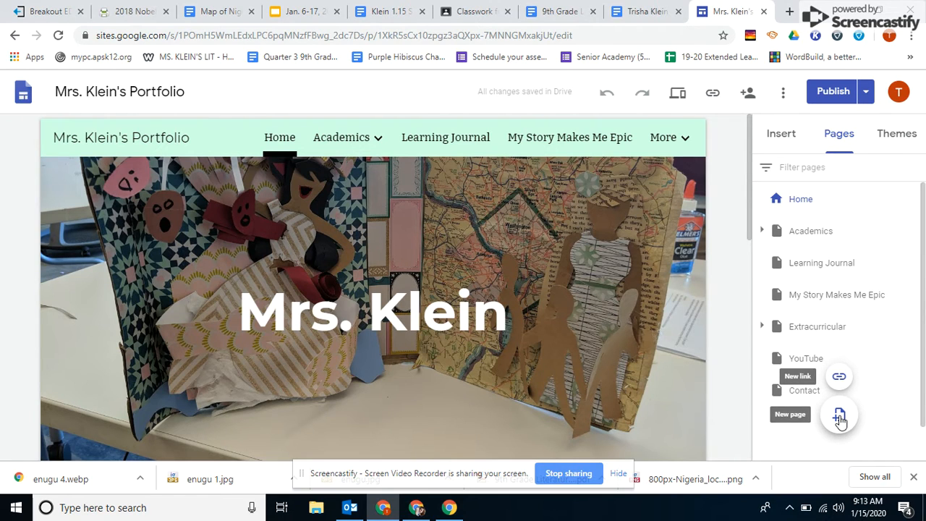
click(839, 417)
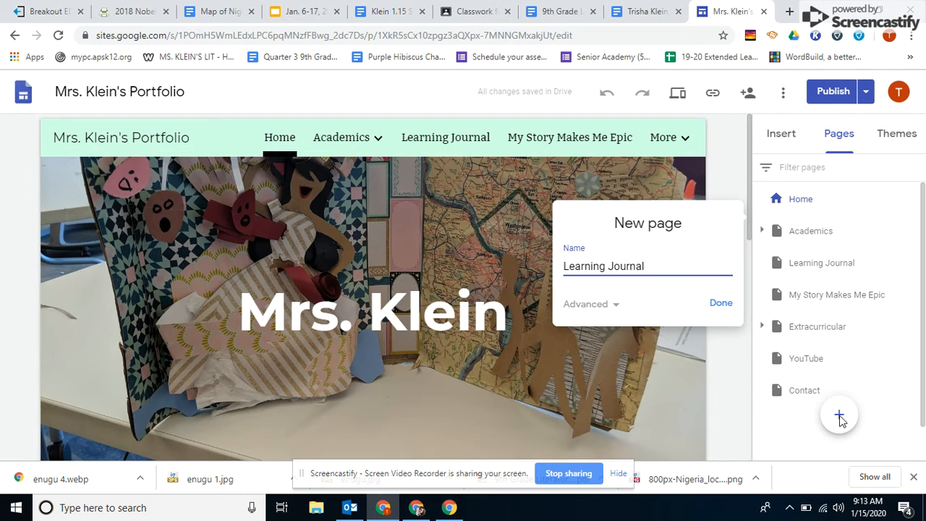
click(720, 304)
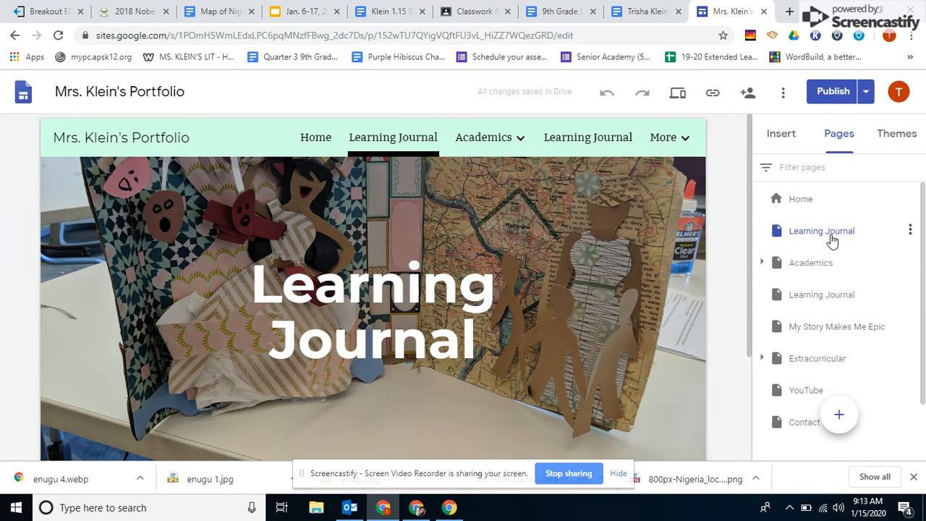
drag(832, 242, 821, 345)
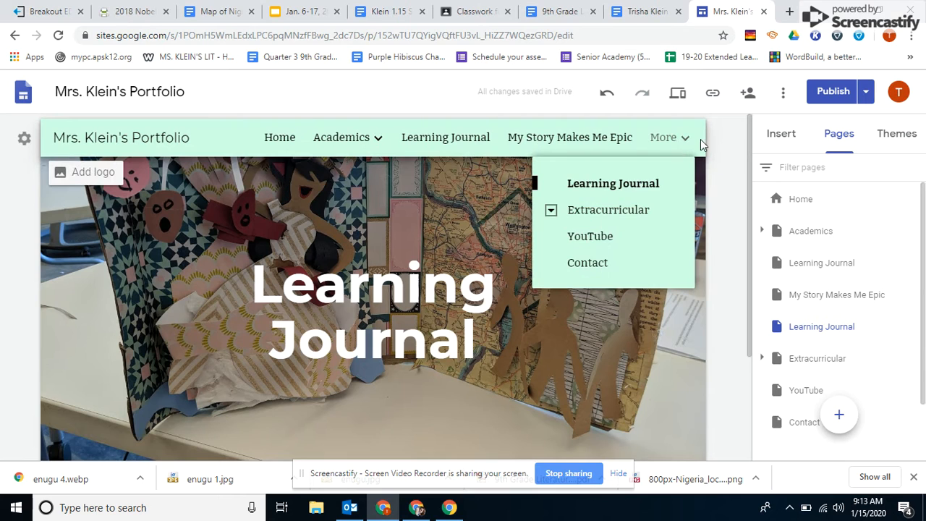
drag(808, 332, 805, 255)
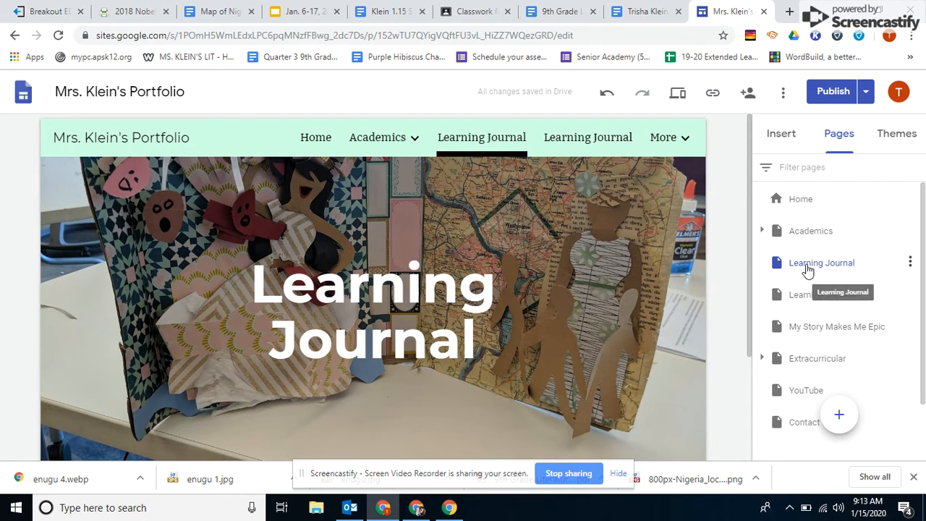
- Search Drive for "learning journal" and insert the personally named 9th Grade Learning Journal document below the Learning Journal page header
drag(751, 162, 750, 250)
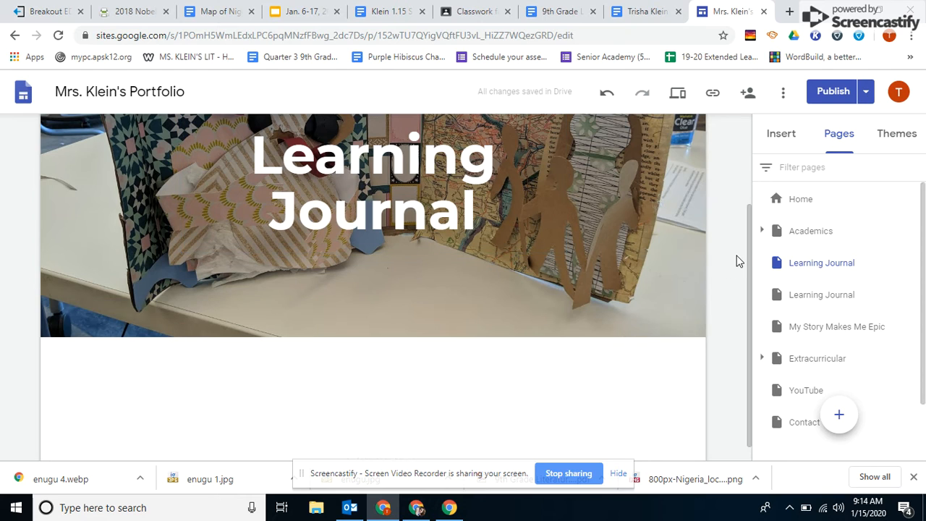
drag(748, 242, 748, 306)
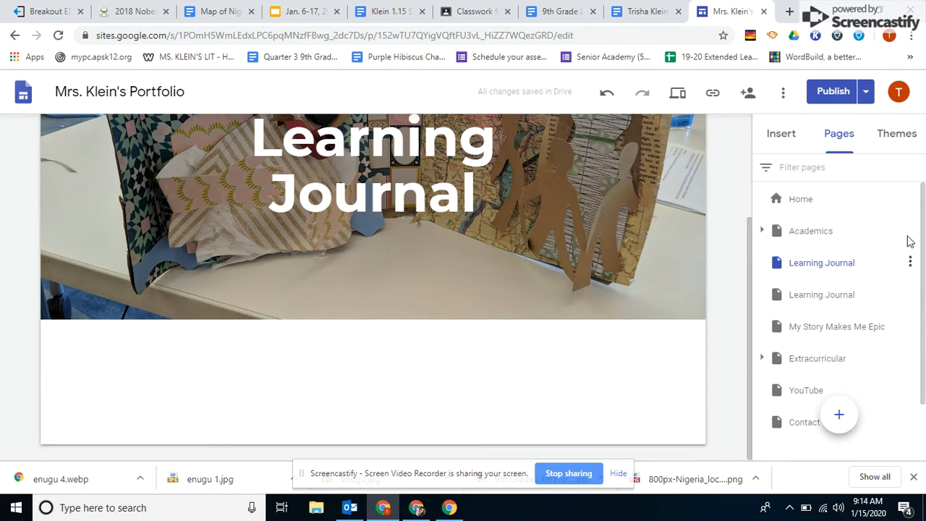
drag(925, 210, 923, 304)
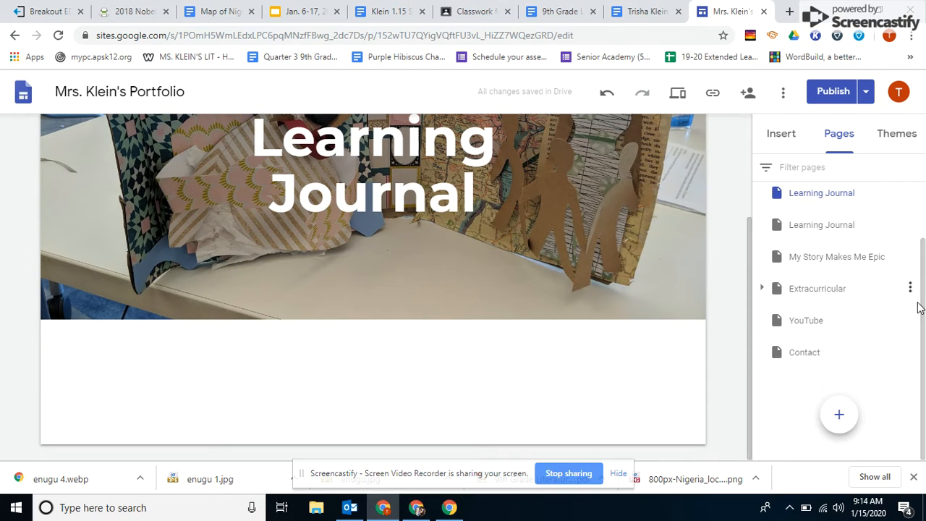
click(782, 138)
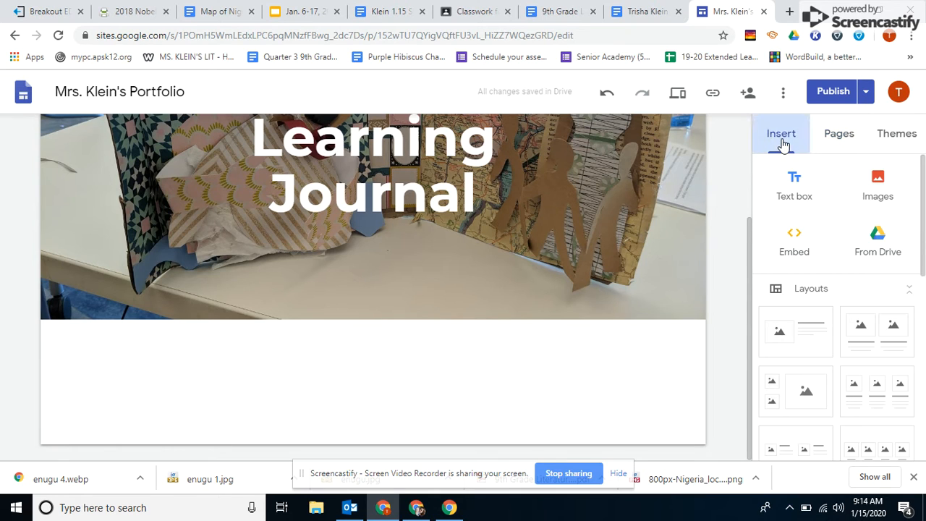
click(878, 241)
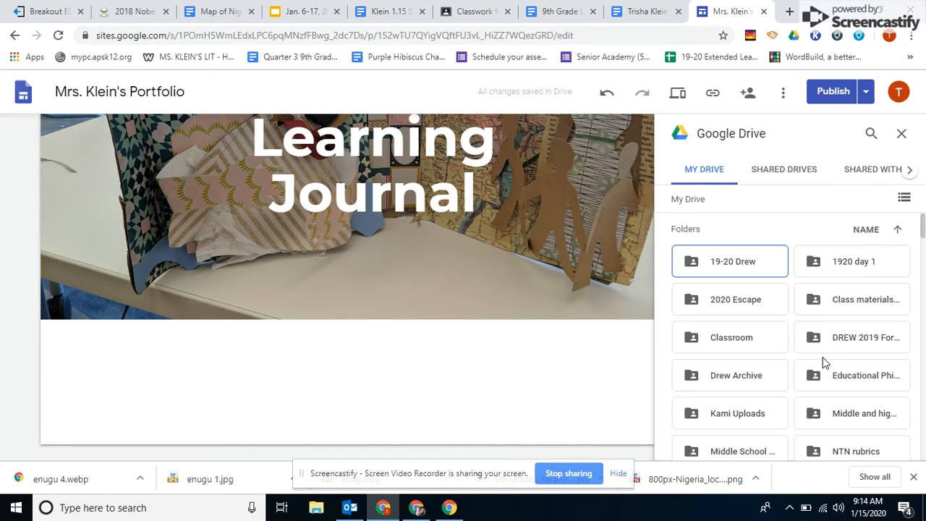
click(871, 134)
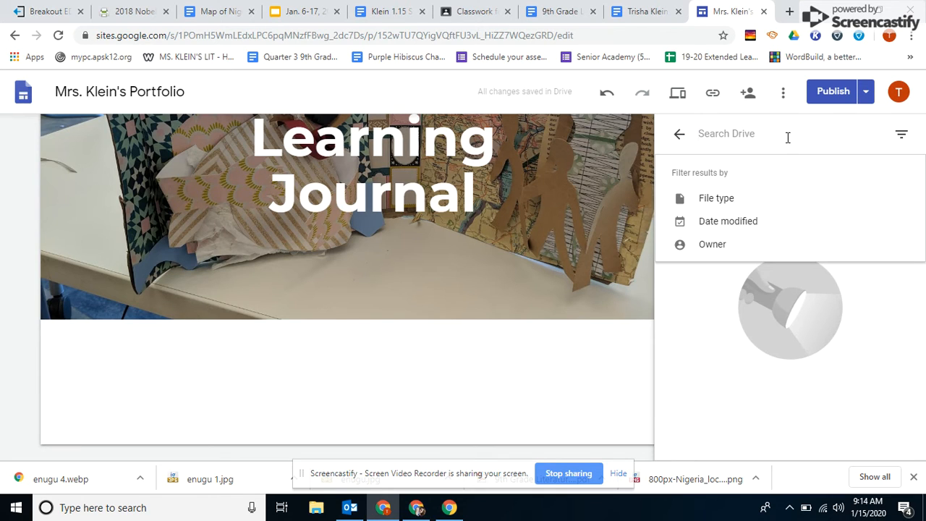
text(learning j)
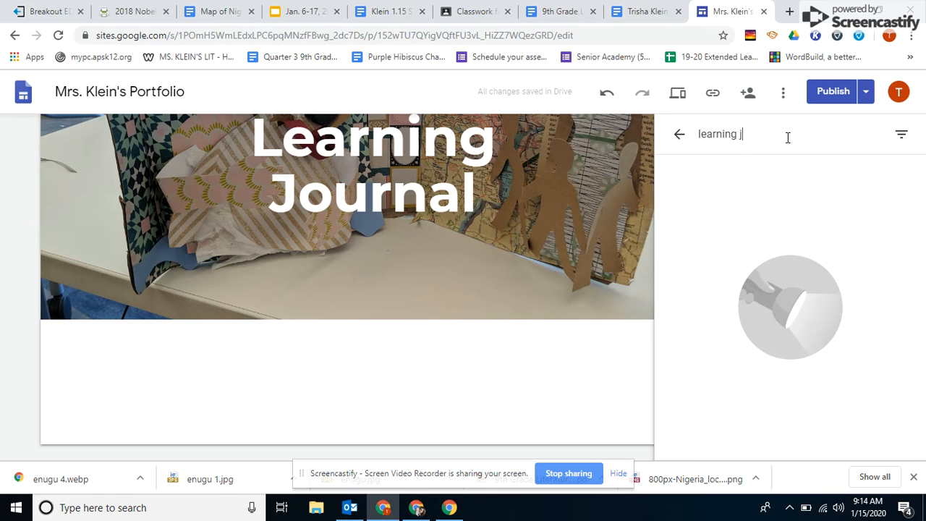
text(ournal)
key(Return)
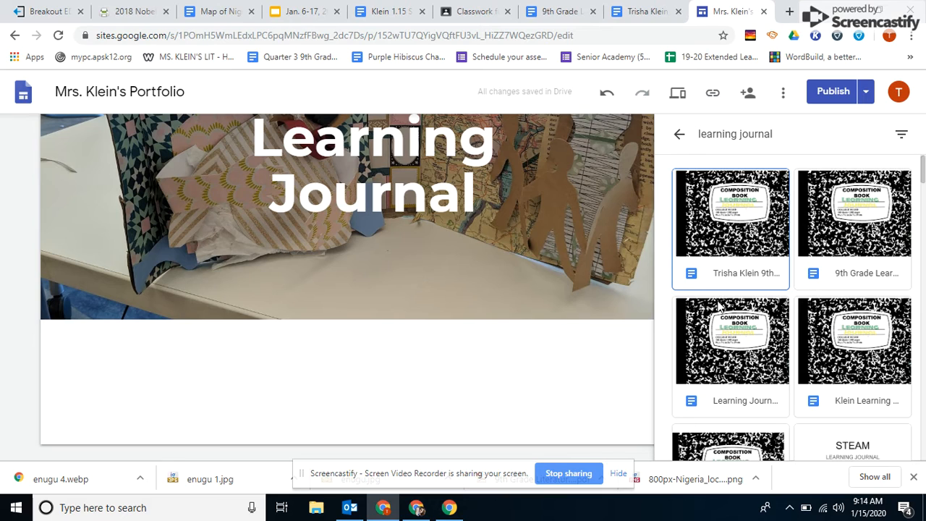
click(730, 253)
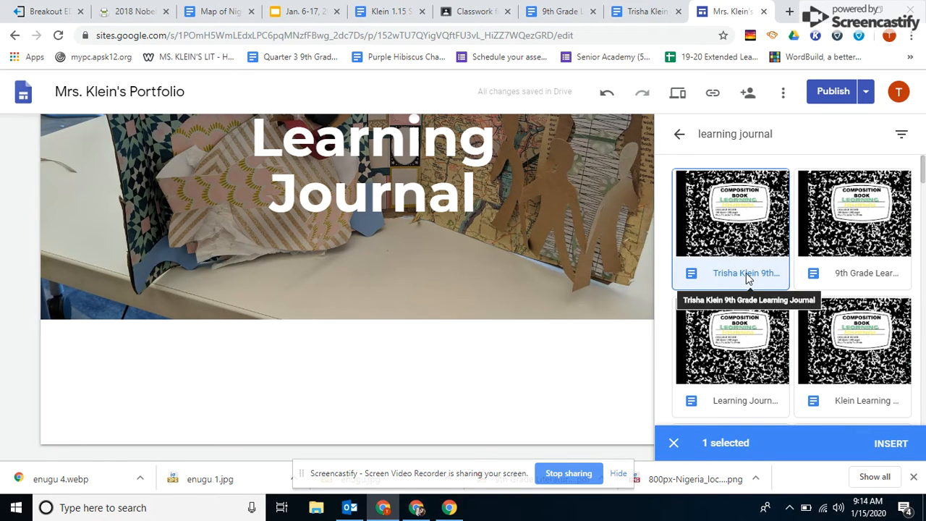
click(894, 443)
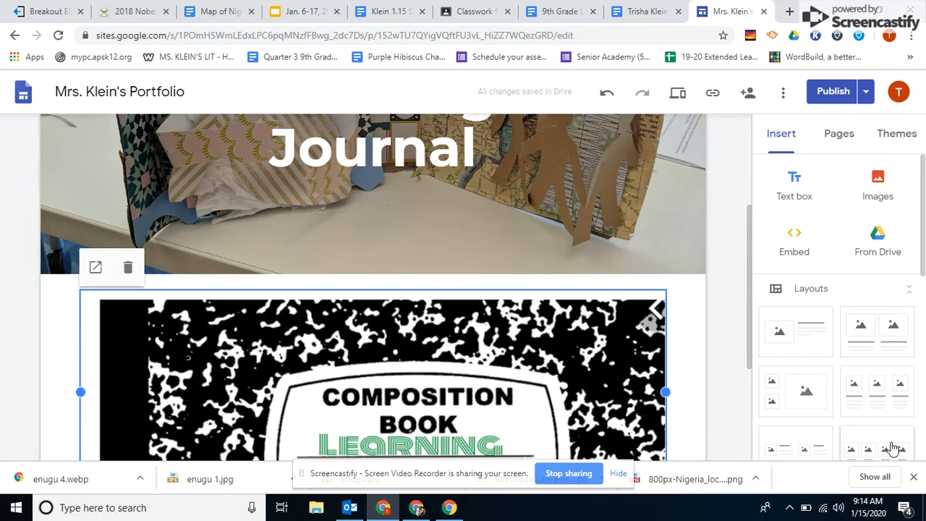
- Enlarge the embedded journal document's frame downward so that more of its composition book cover shows on the page
drag(752, 283, 725, 356)
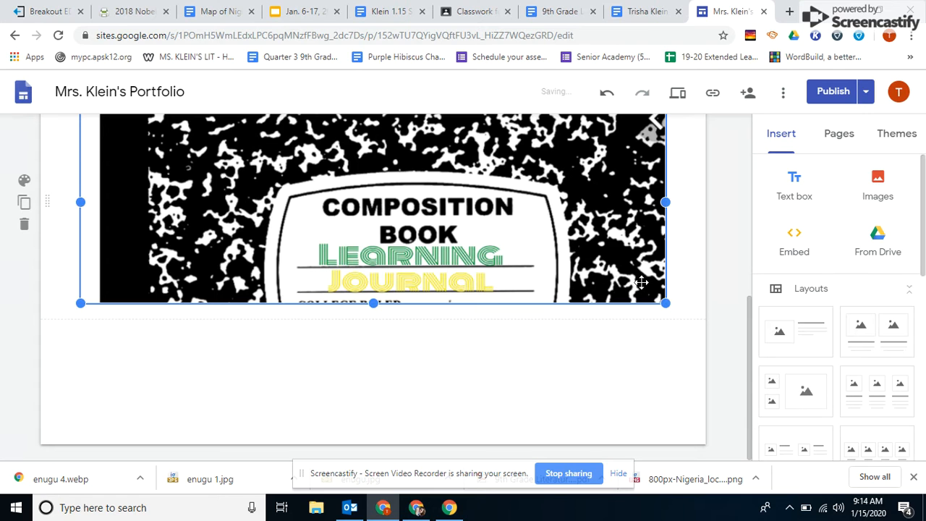
drag(666, 304, 651, 437)
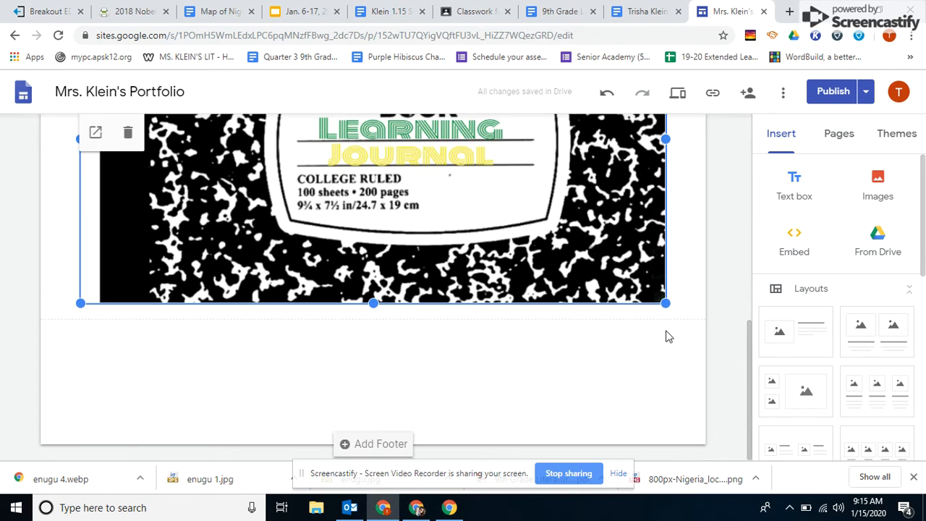
drag(666, 305, 670, 337)
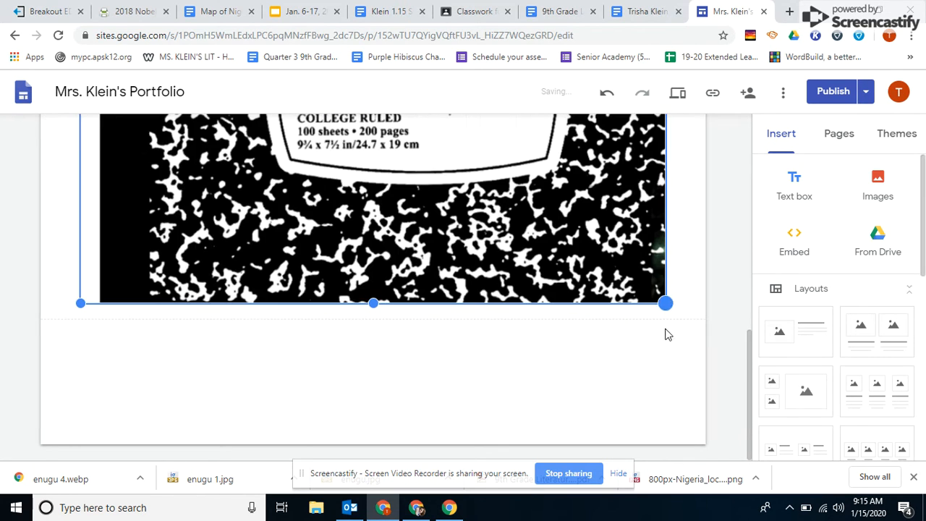
drag(665, 304, 664, 335)
drag(750, 353, 737, 328)
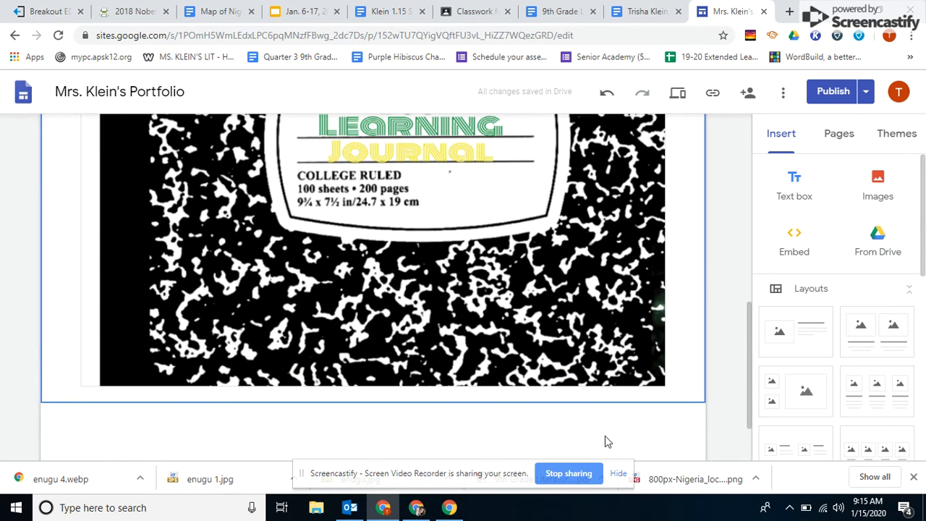
- Publish the portfolio site and preview the Learning Journal page down to the embedded document
drag(747, 354, 741, 204)
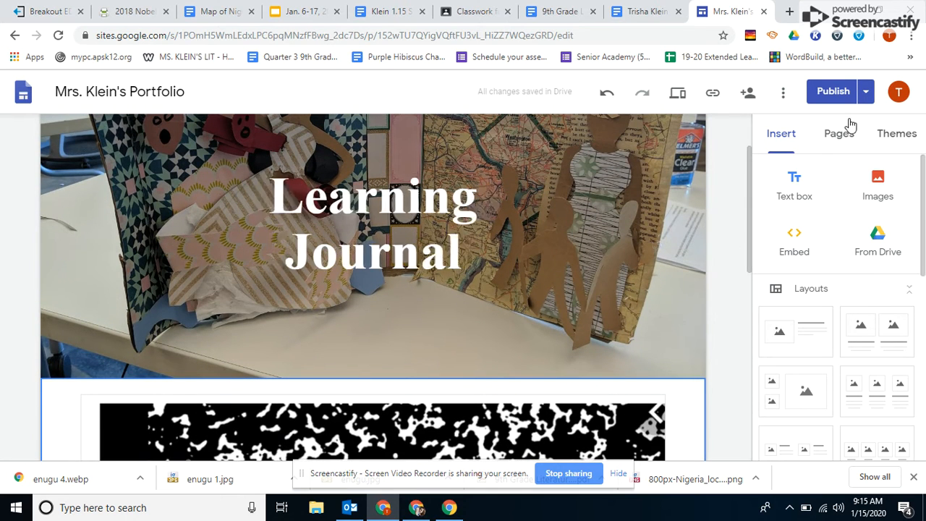
click(833, 95)
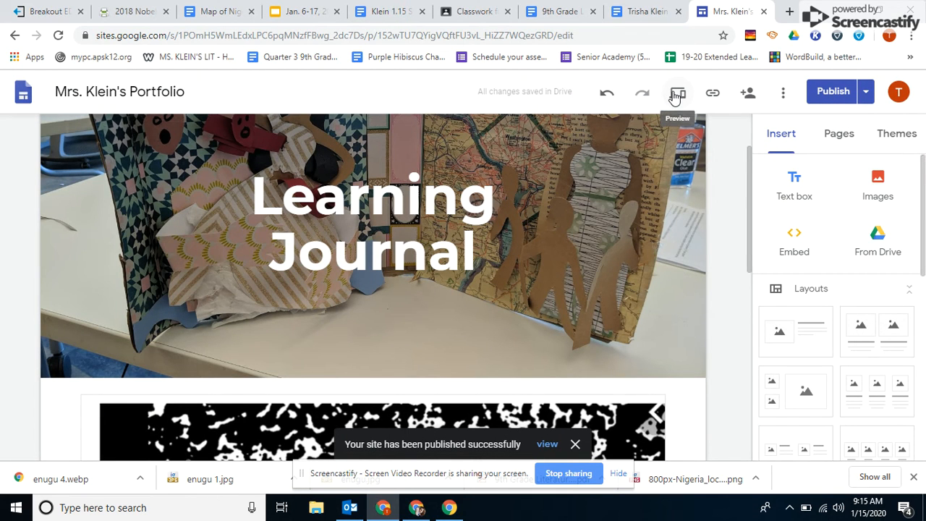
click(676, 94)
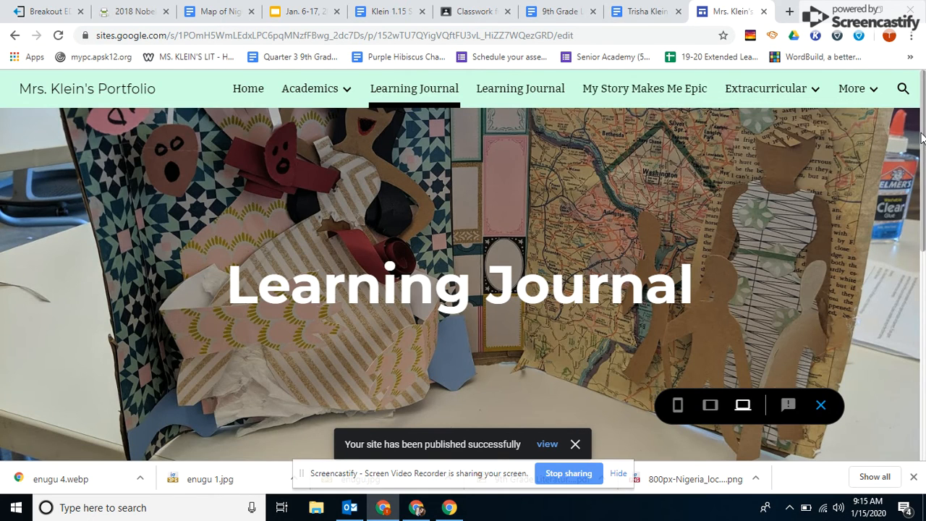
drag(922, 138, 925, 313)
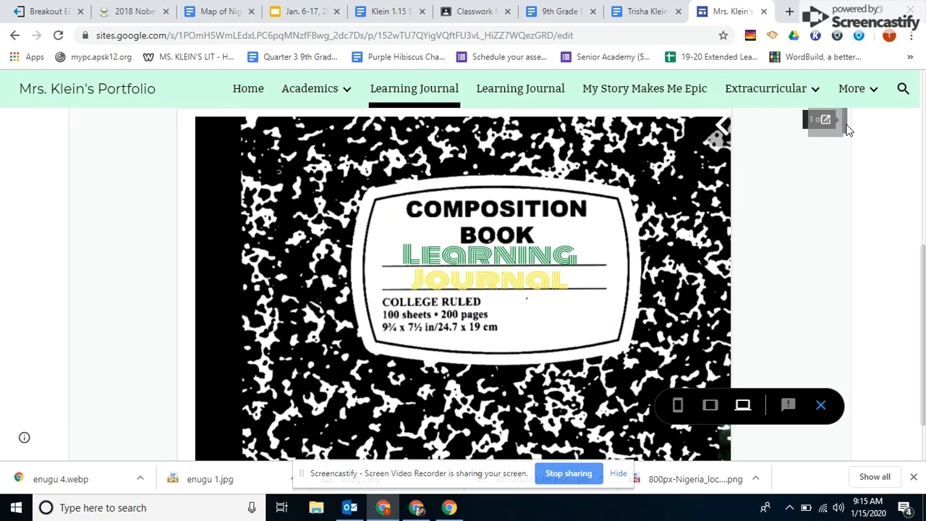
- Open the embedded 9th Grade Learning Journal from the site preview in its own Google Docs tab
drag(848, 129, 865, 97)
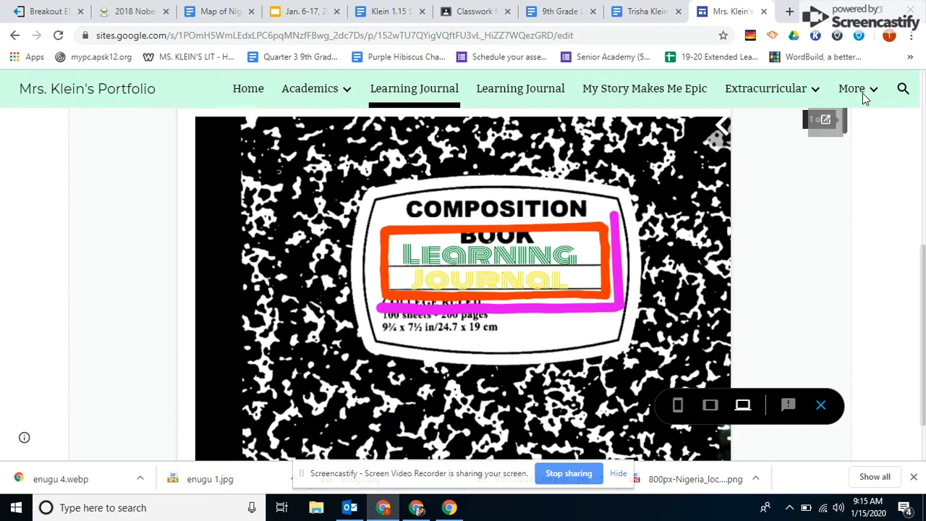
click(854, 91)
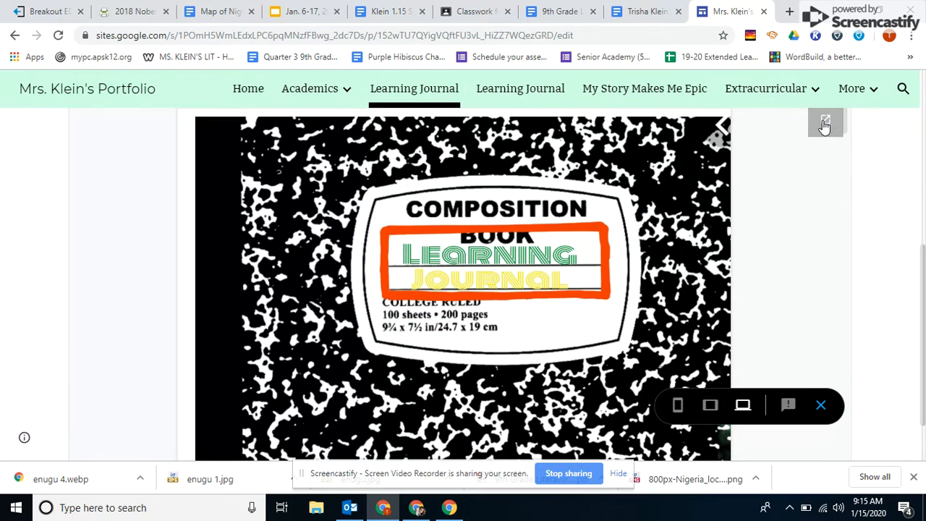
click(826, 124)
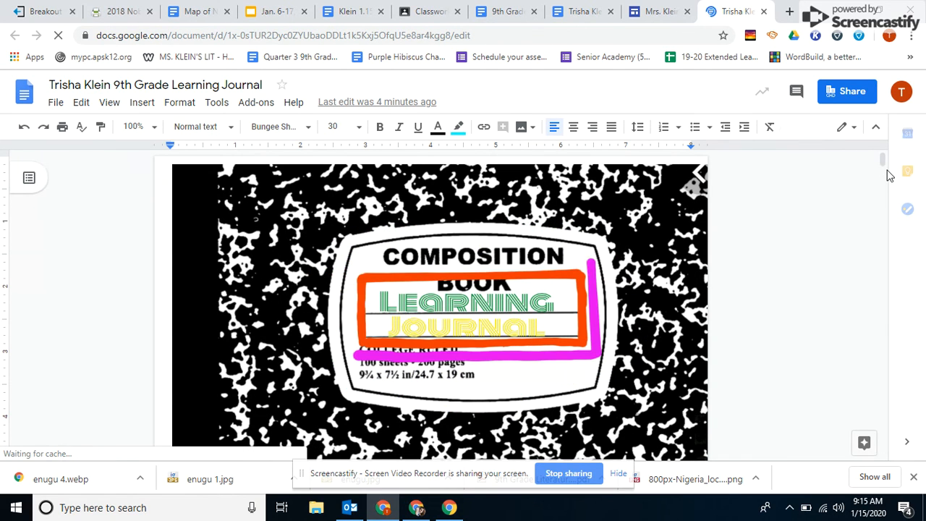
drag(885, 166, 871, 135)
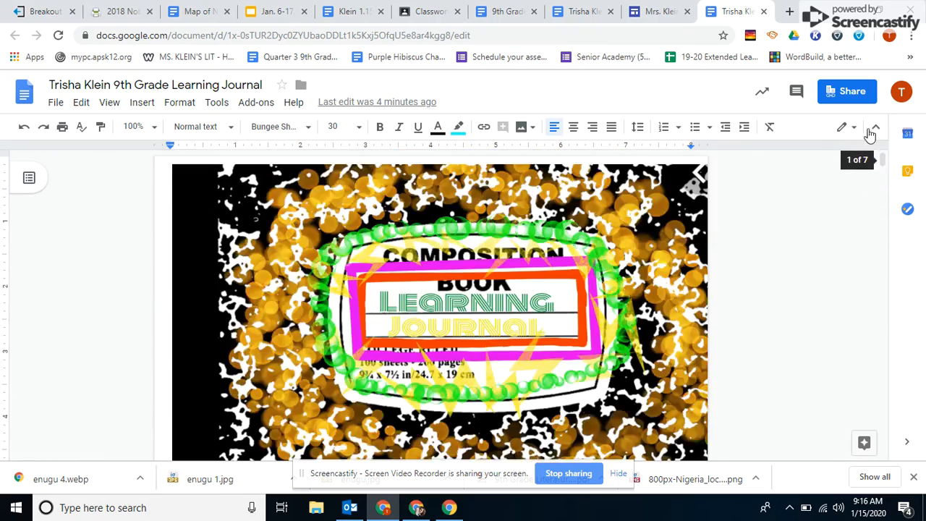